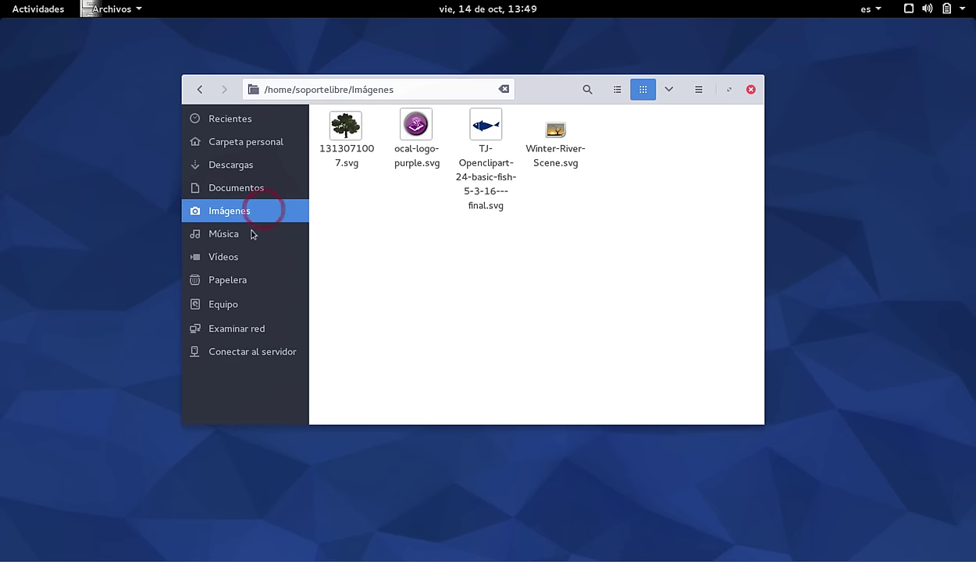
Browse the contents of the Música, Vídeos, Documentos, Imágenes, Papelera and Equipo locations in the file manager
click(245, 234)
click(246, 259)
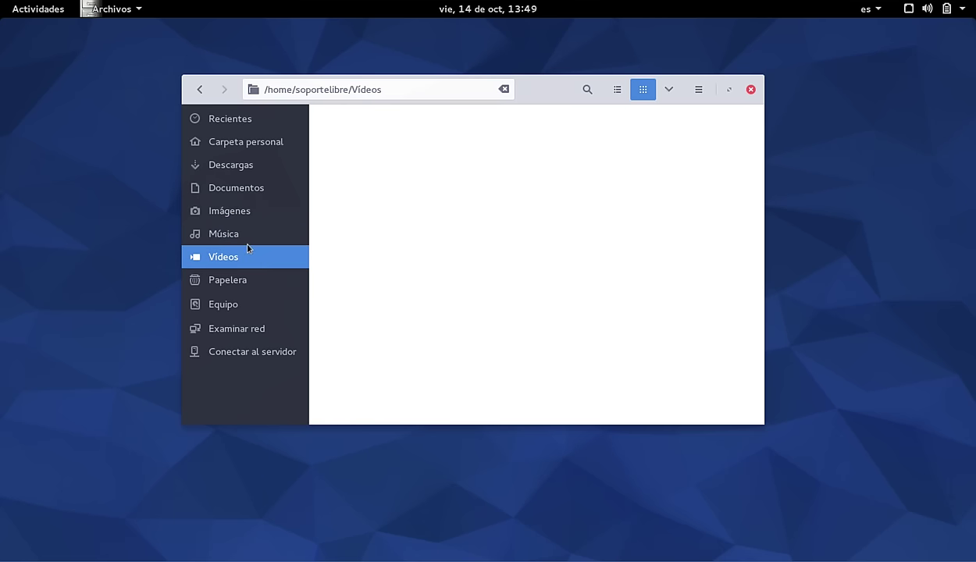
click(238, 237)
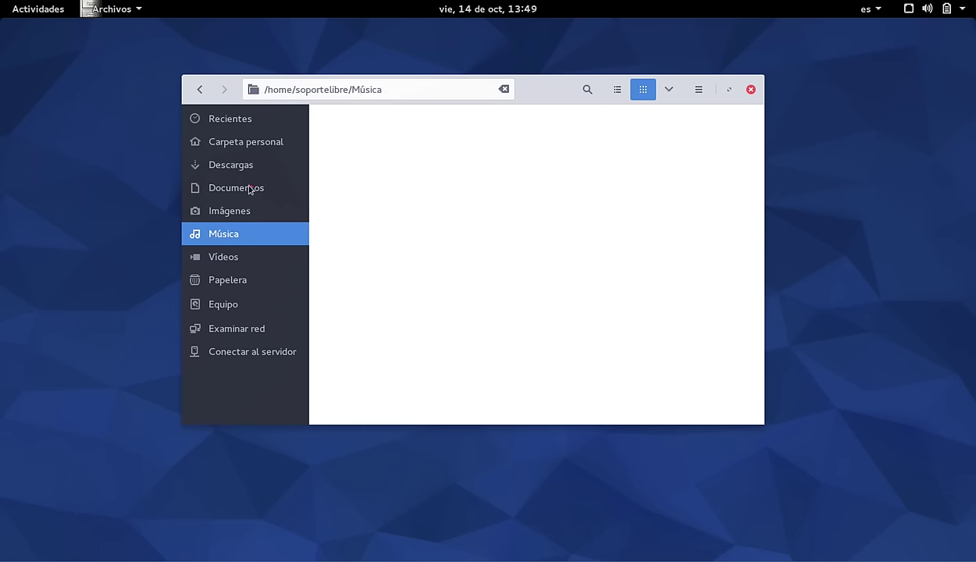
click(250, 188)
click(251, 211)
click(250, 235)
click(236, 260)
click(236, 283)
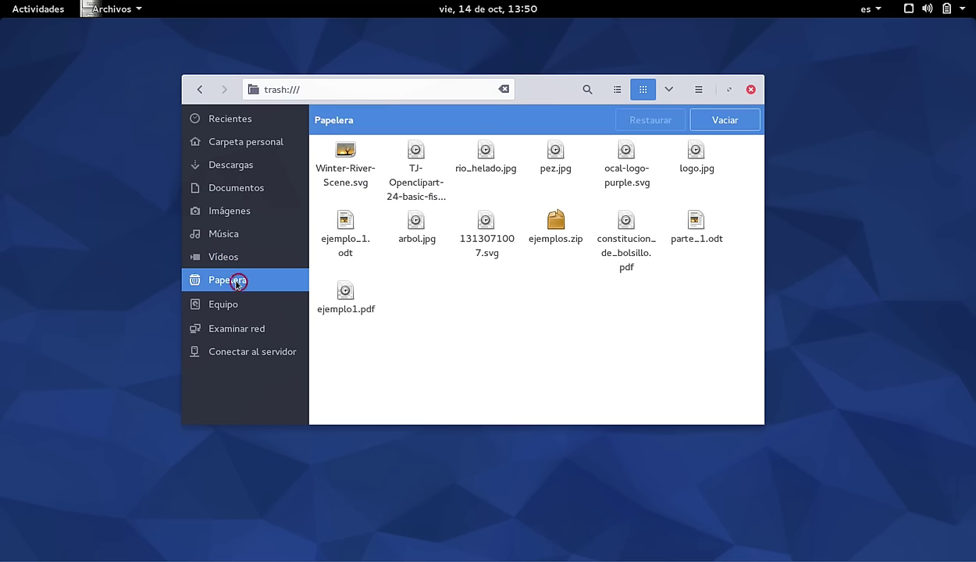
click(234, 307)
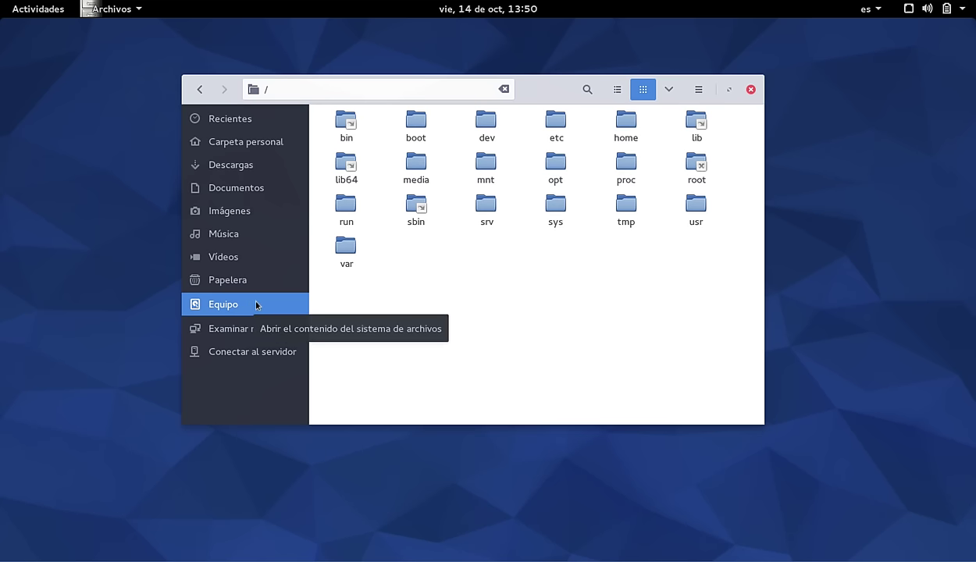
View the network locations and the server connection dialog, and cancel the dialog without connecting
click(260, 327)
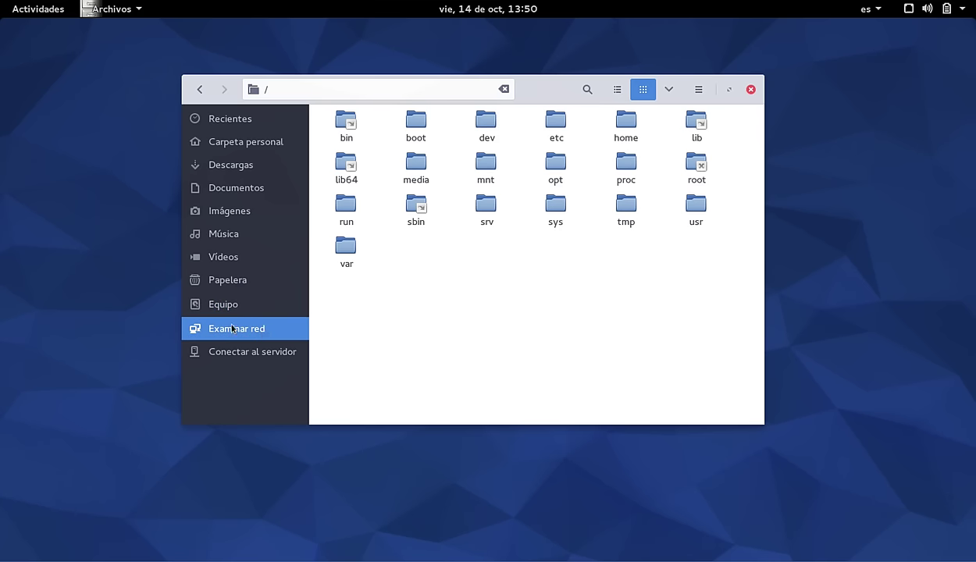
click(242, 351)
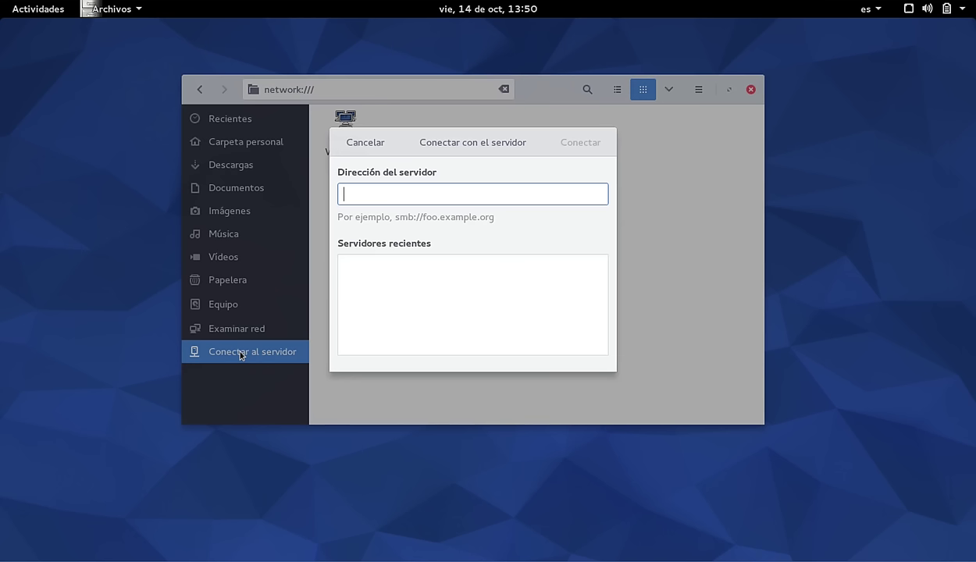
click(366, 142)
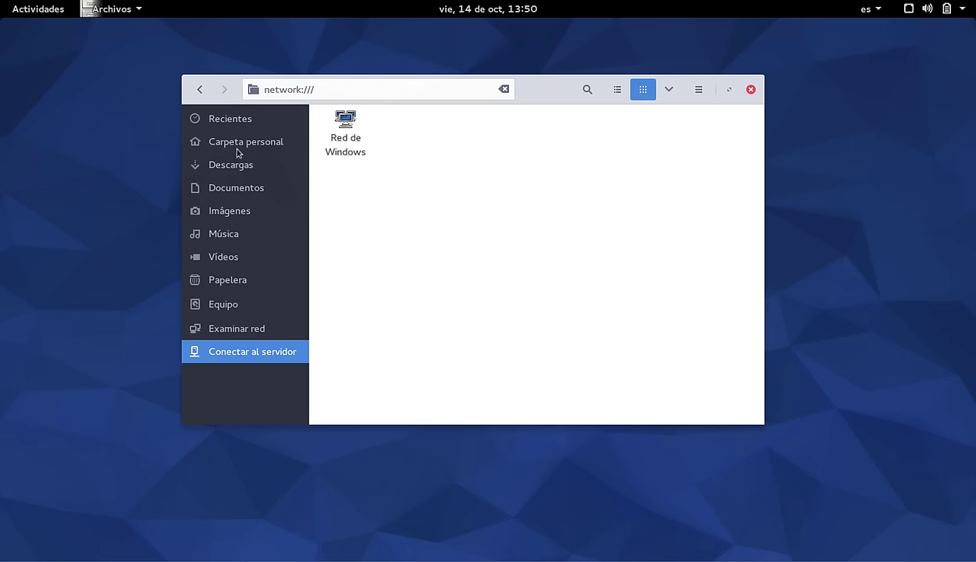
View the recent files and return to the personal home folder
click(245, 123)
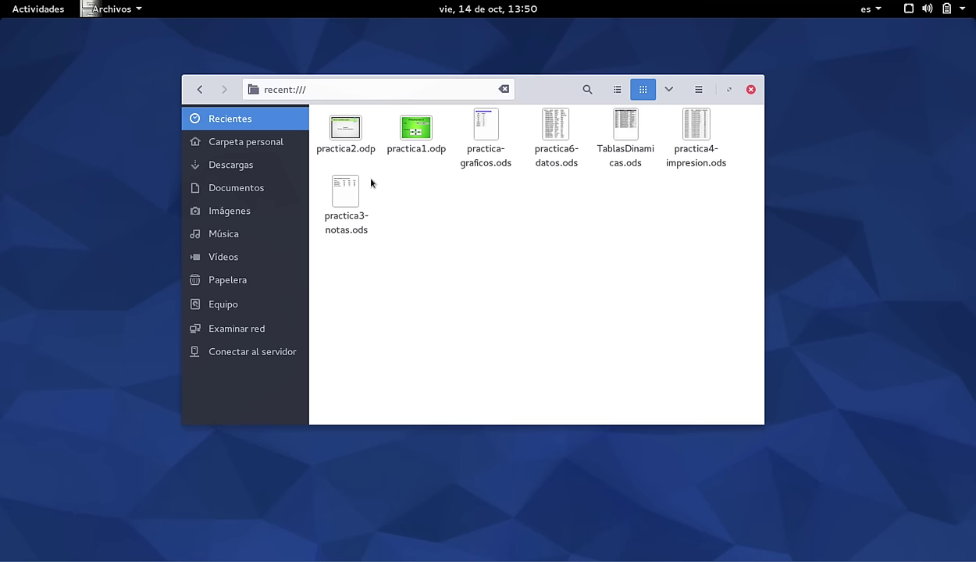
click(283, 143)
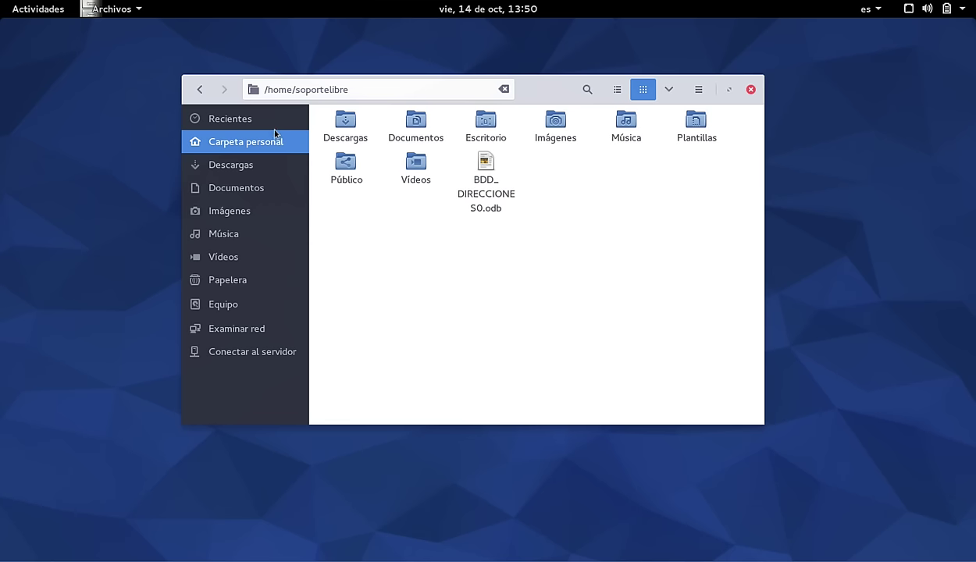
click(274, 125)
click(266, 141)
Display the home folder as a list and try sorting by modification date and type, ending with size in descending order
click(617, 91)
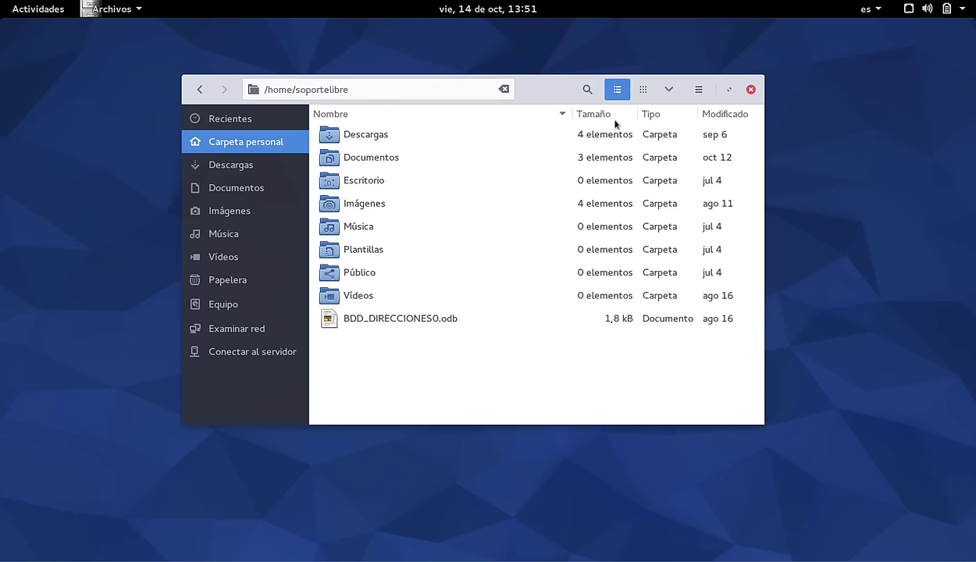
click(718, 114)
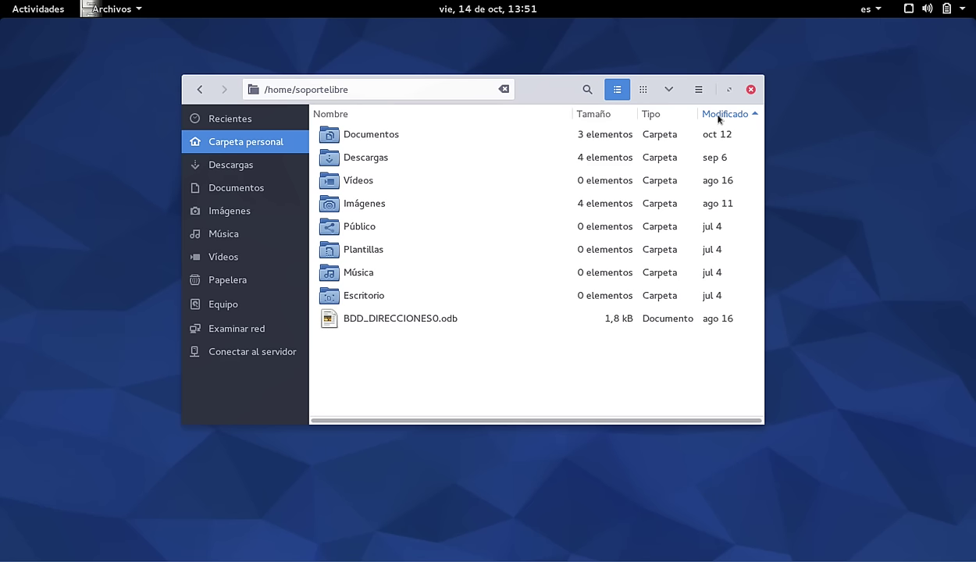
click(663, 114)
click(716, 115)
click(660, 114)
click(596, 115)
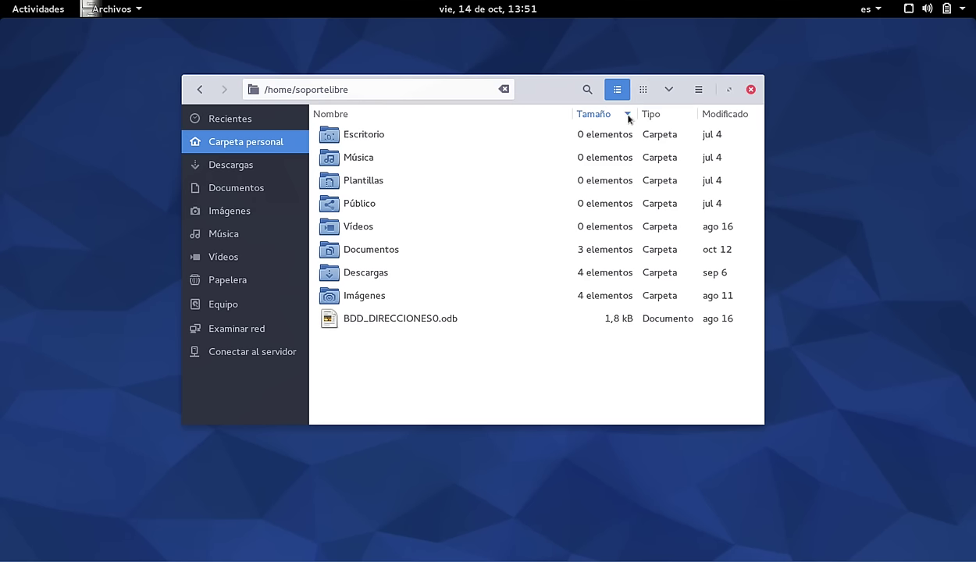
click(605, 115)
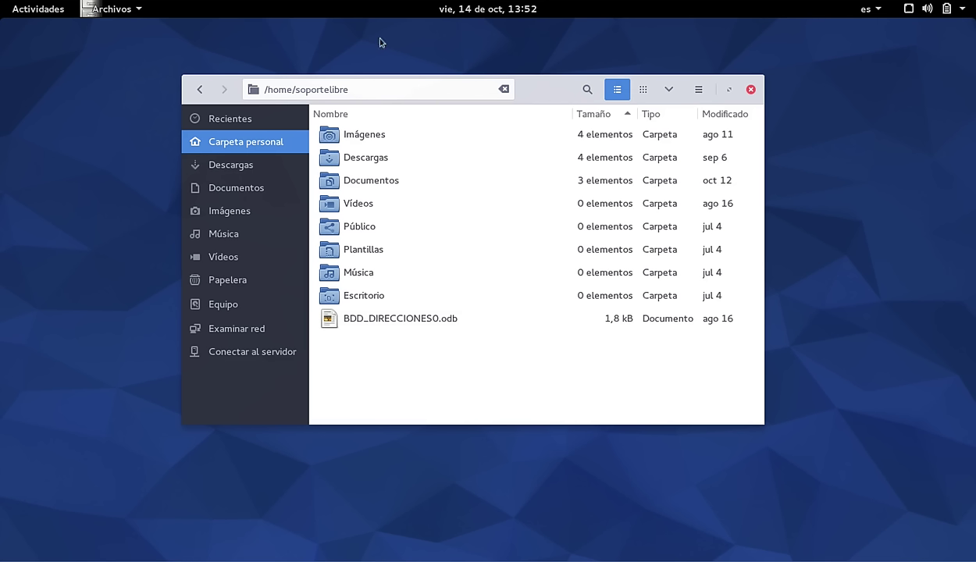
Launch the Firefox browser and a blank LibreOffice Writer document from the activities overview
click(32, 7)
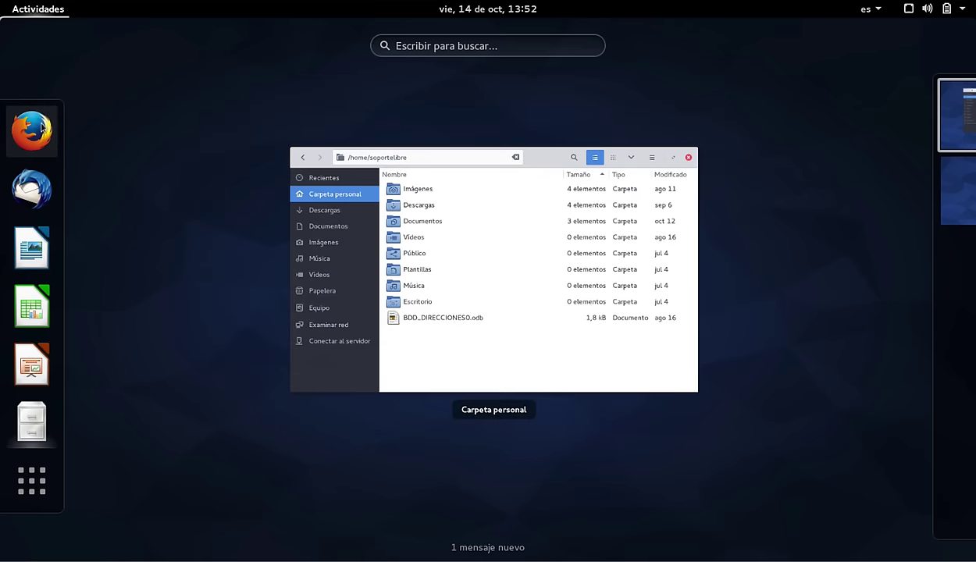
click(35, 134)
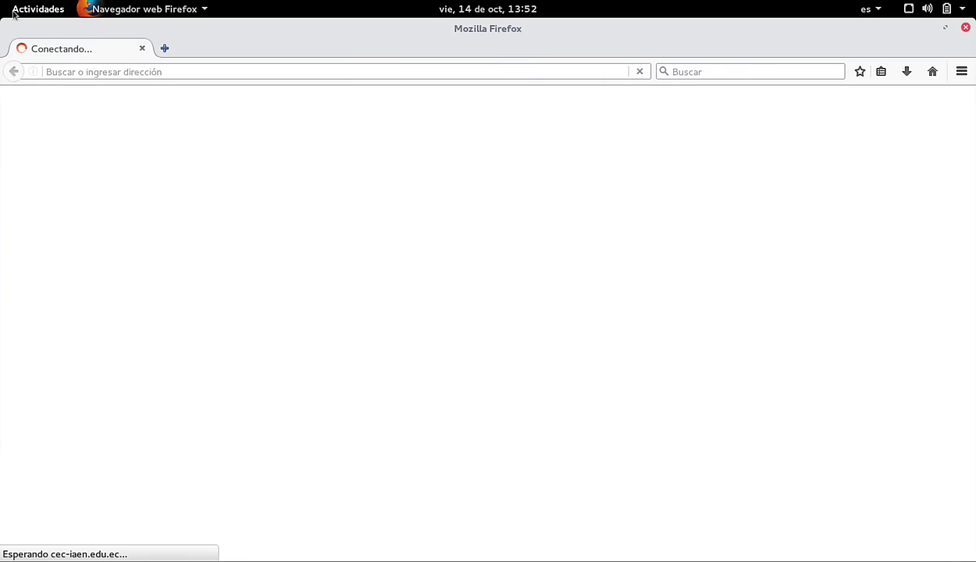
click(14, 11)
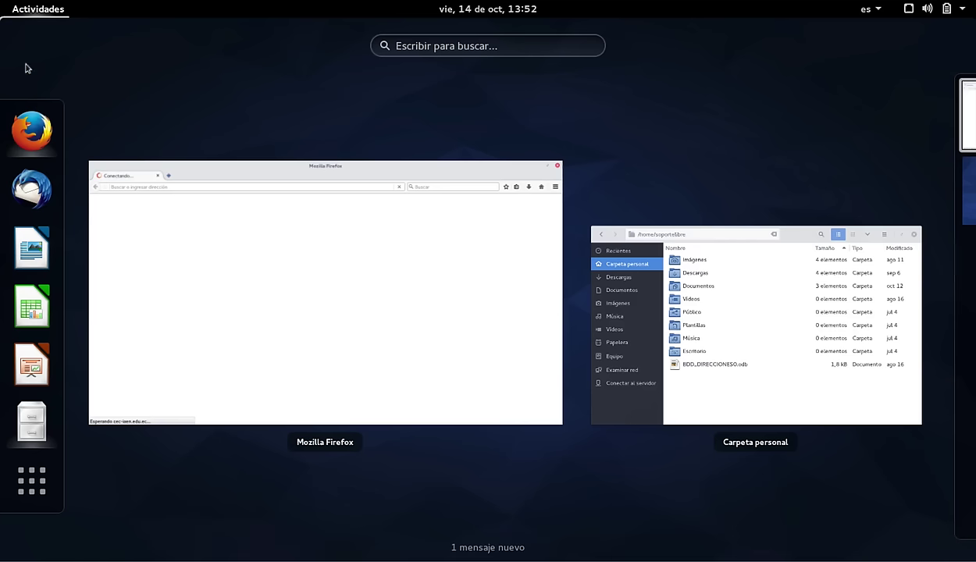
click(19, 248)
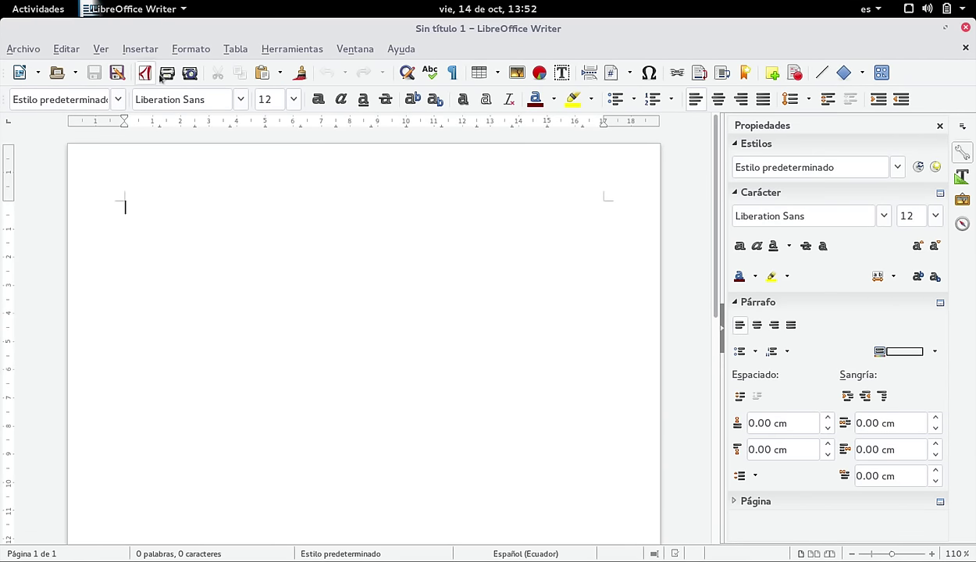
Show all open windows in the activities overview and return to the blank Writer document
click(11, 8)
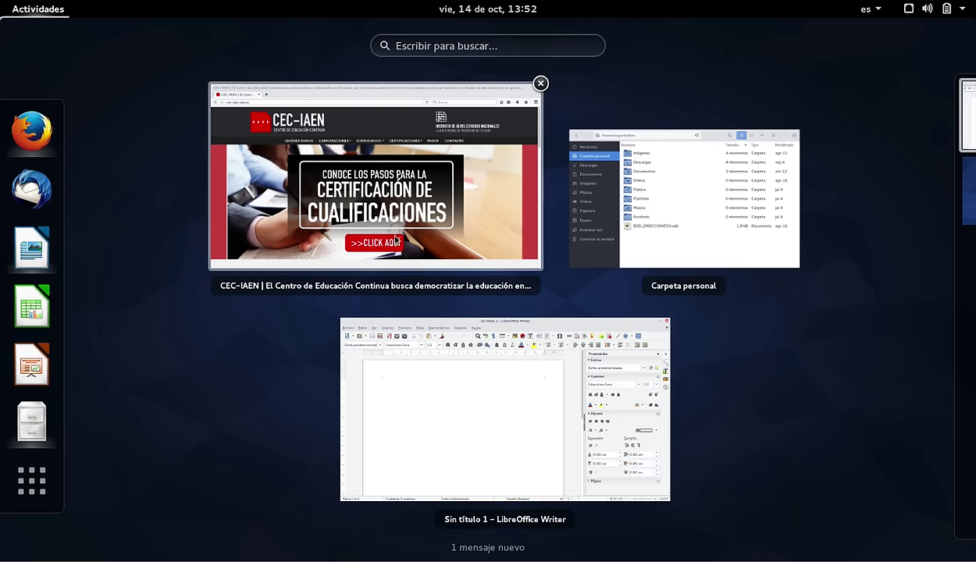
click(131, 201)
click(438, 328)
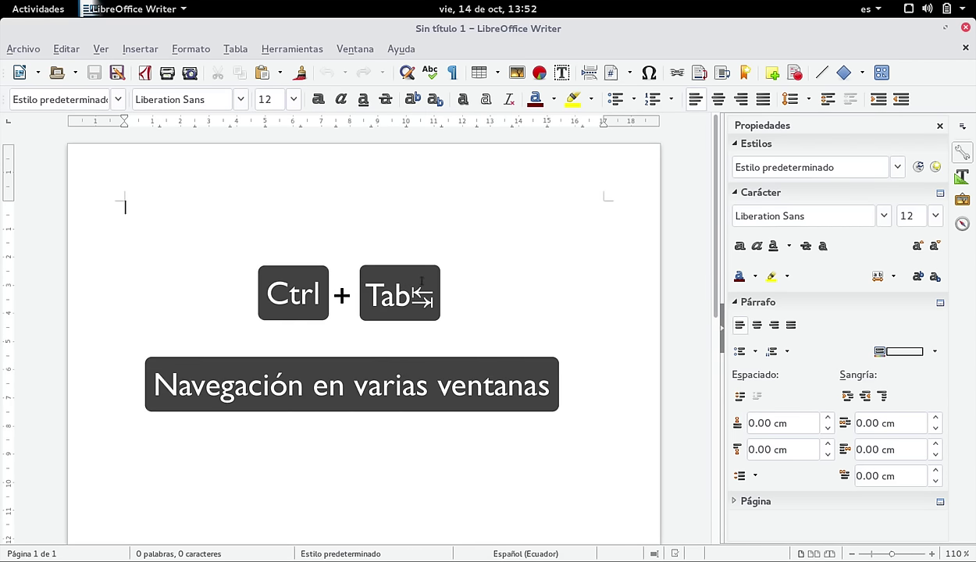
Cycle through the open Writer, Firefox and Archivos applications with the window switcher and bring Firefox to the front
key(ctrl+Tab)
key(alt+Tab)
key(alt+Tab)
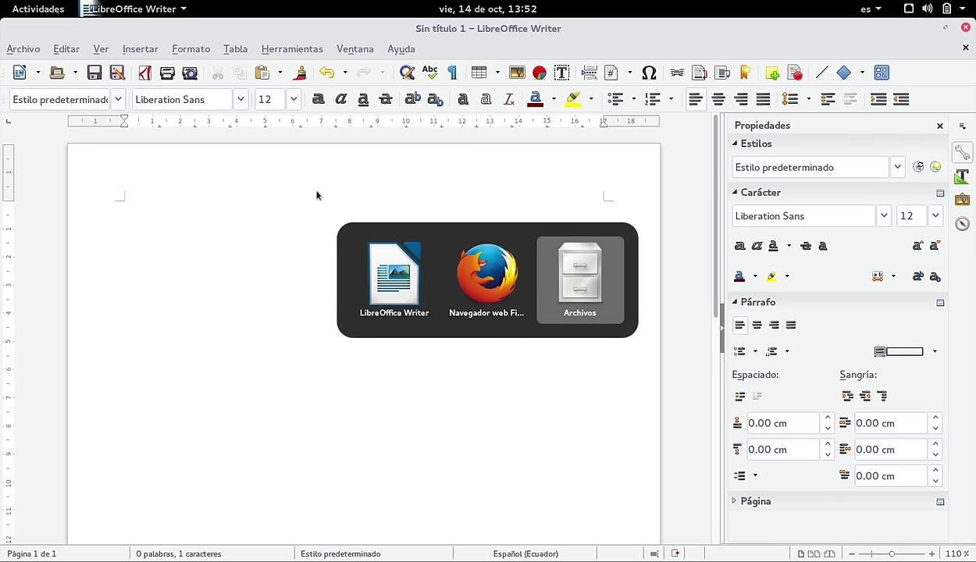
key(alt+Tab)
key(alt+Tab)
key(alt+Tab)
key(alt+Tab)
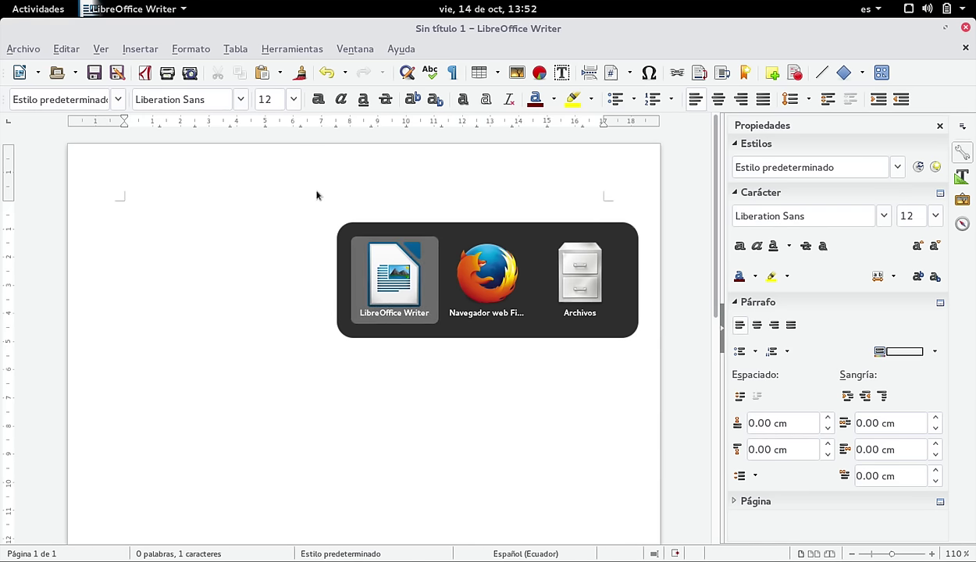
key(alt+Tab)
key(alt+Tab)
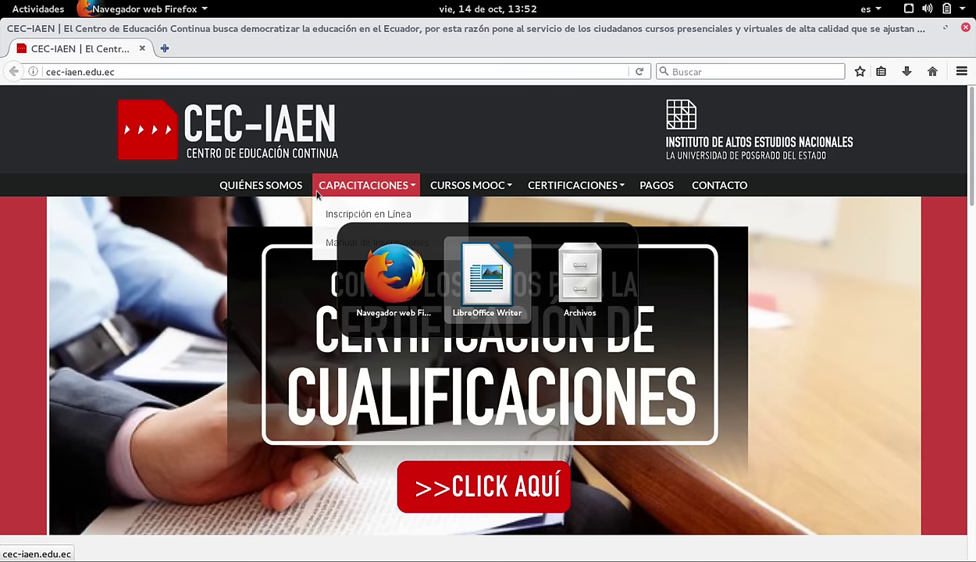
Switch to the Archivos window and close it together with the Firefox window
key(alt+Tab)
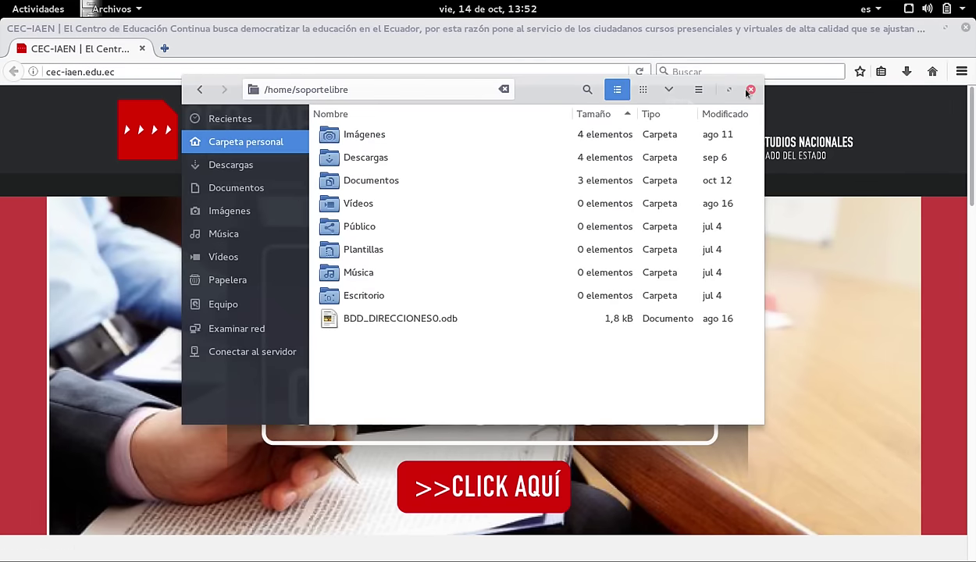
click(749, 90)
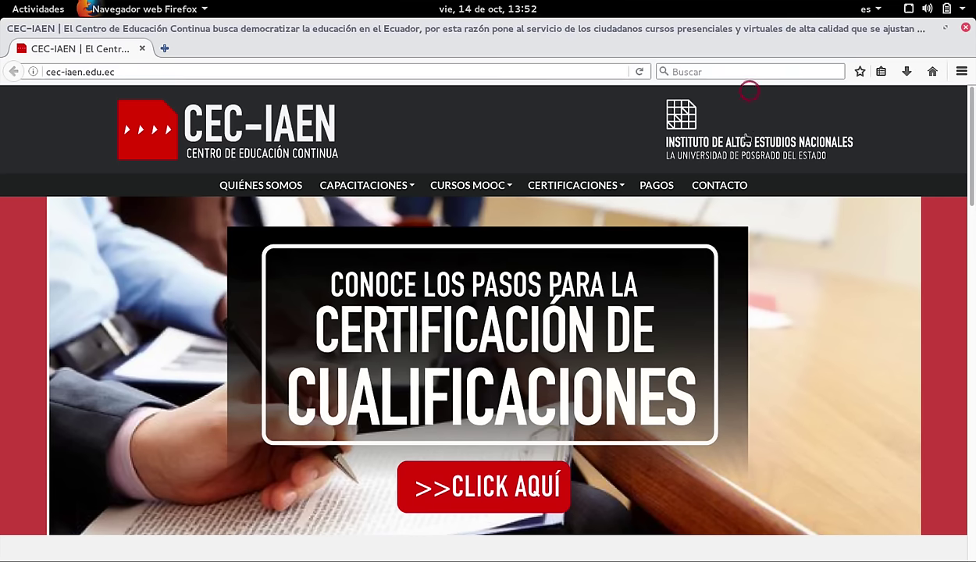
click(965, 27)
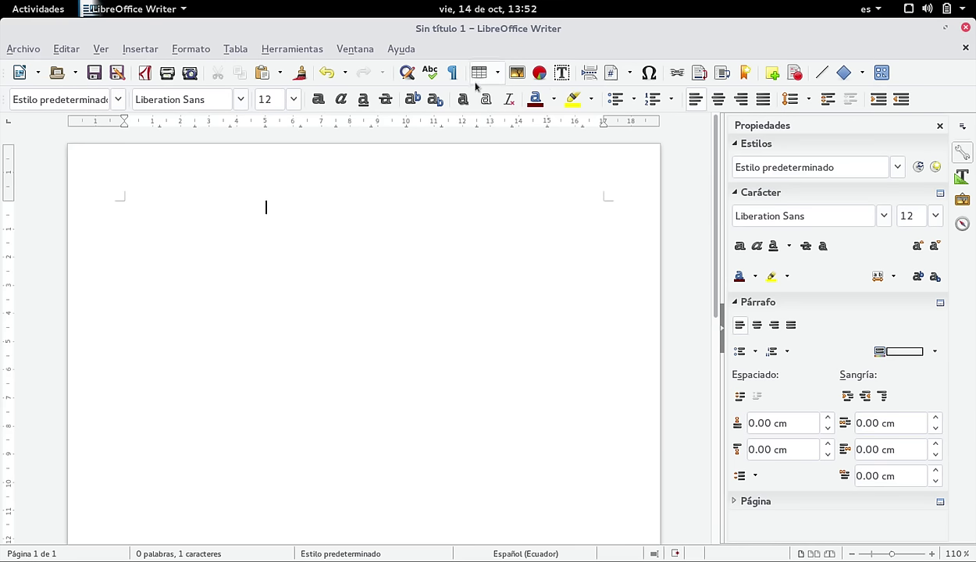
Open a new file manager window and copy BDD_DIRECCIONES0.odb from the home folder into Documentos
click(15, 8)
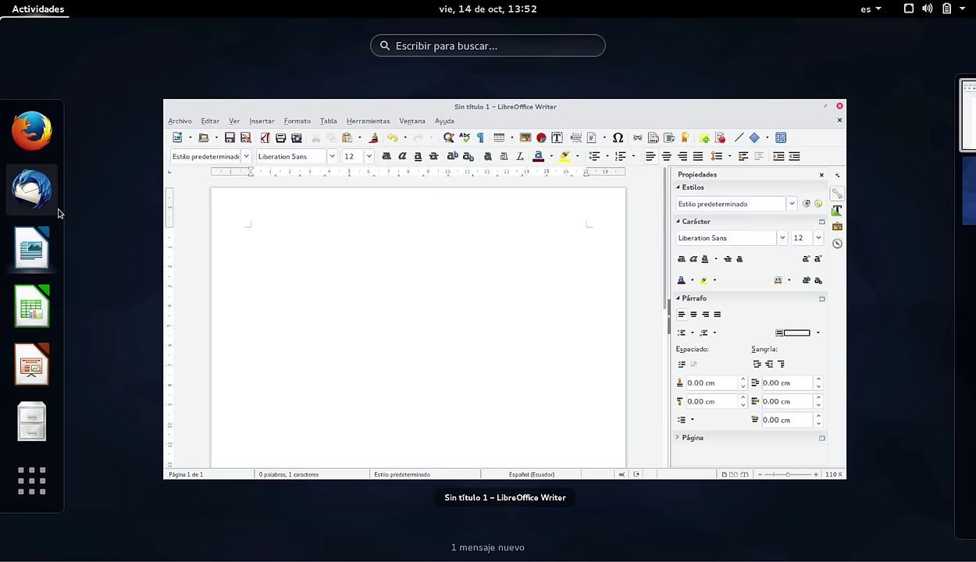
click(36, 413)
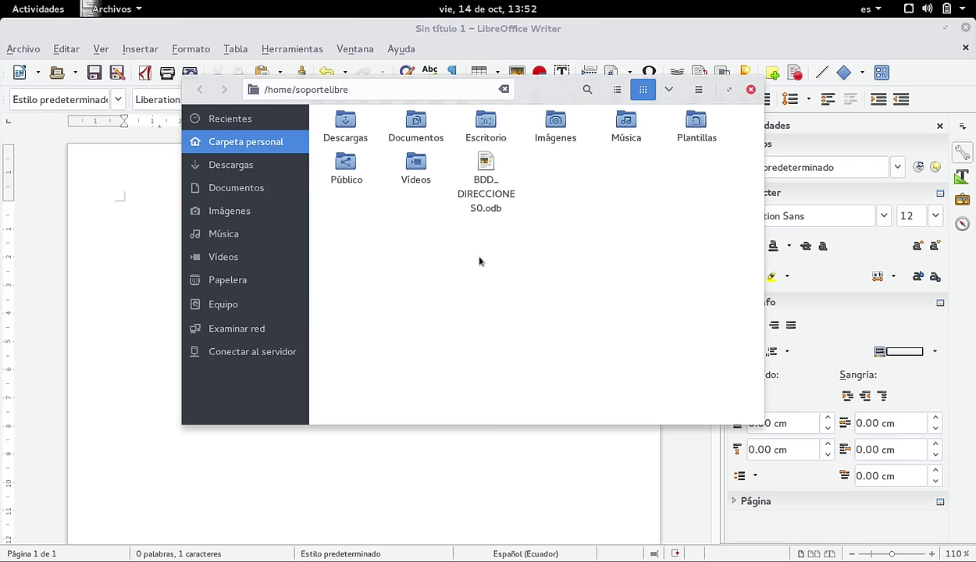
click(549, 306)
click(480, 168)
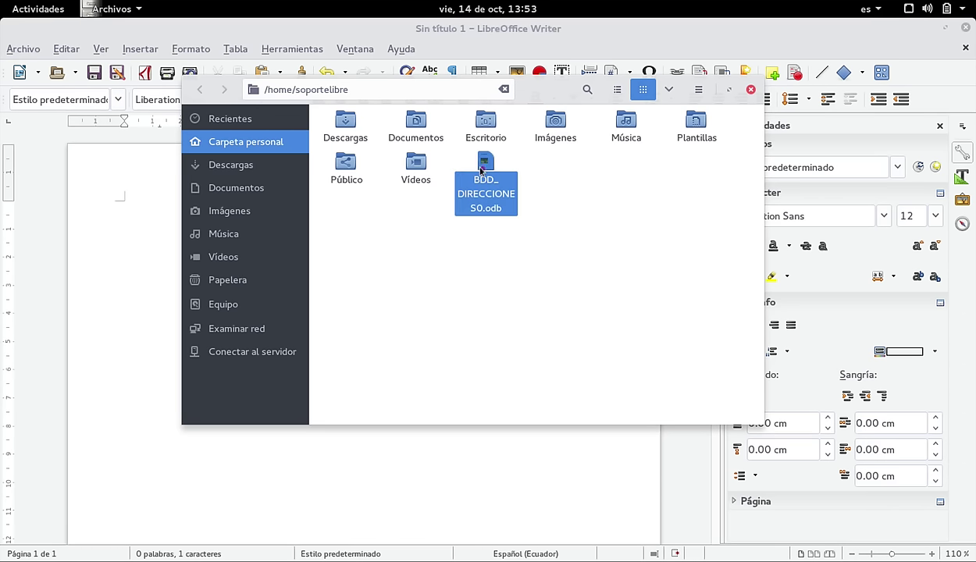
key(ctrl+c)
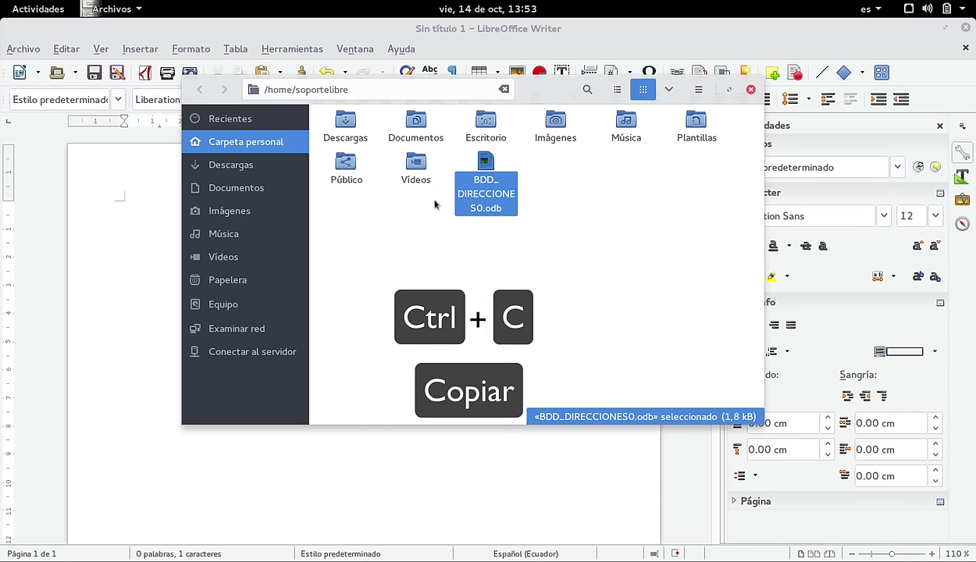
click(263, 188)
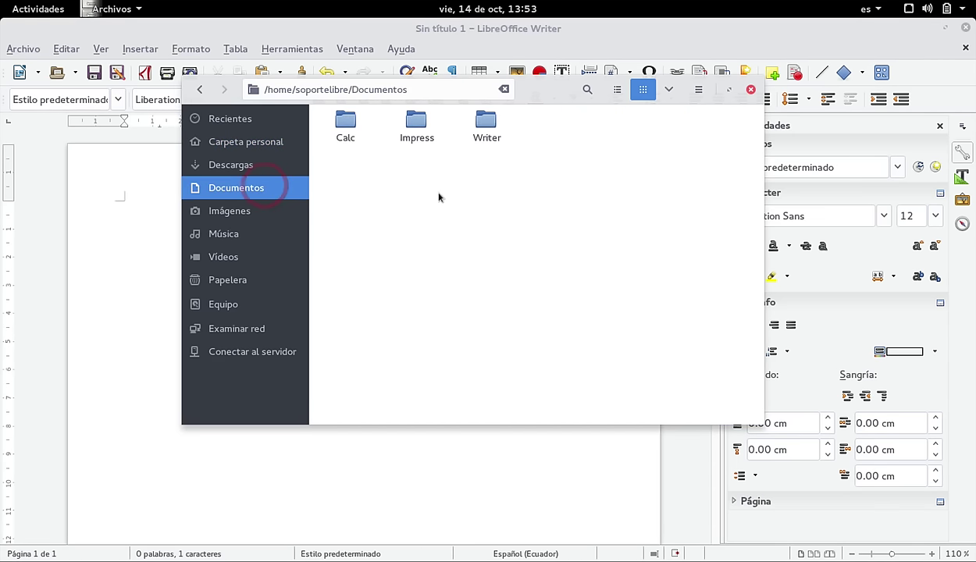
key(ctrl+v)
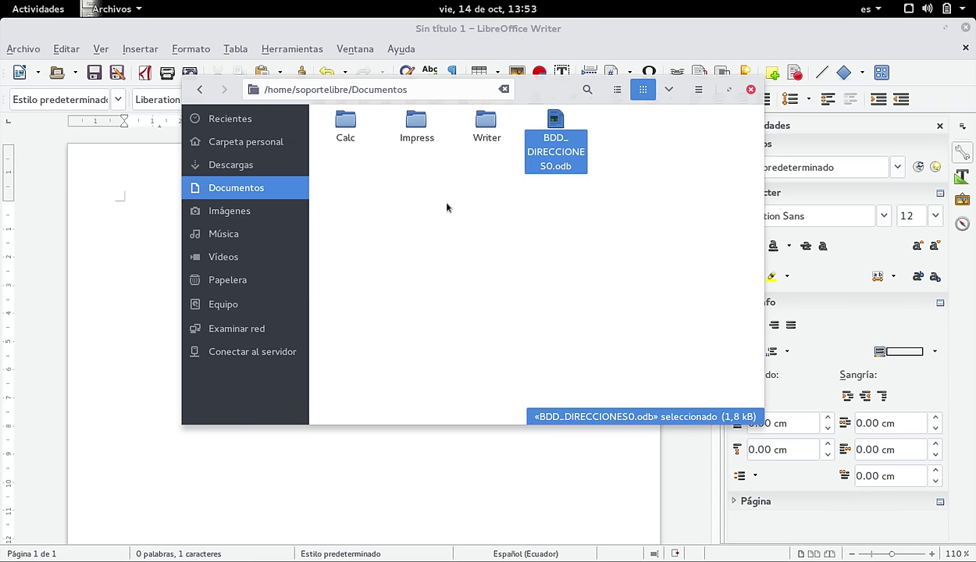
Move BDD_DIRECCIONES0.odb from the Documentos folder to the Música folder by cutting and pasting it
click(464, 214)
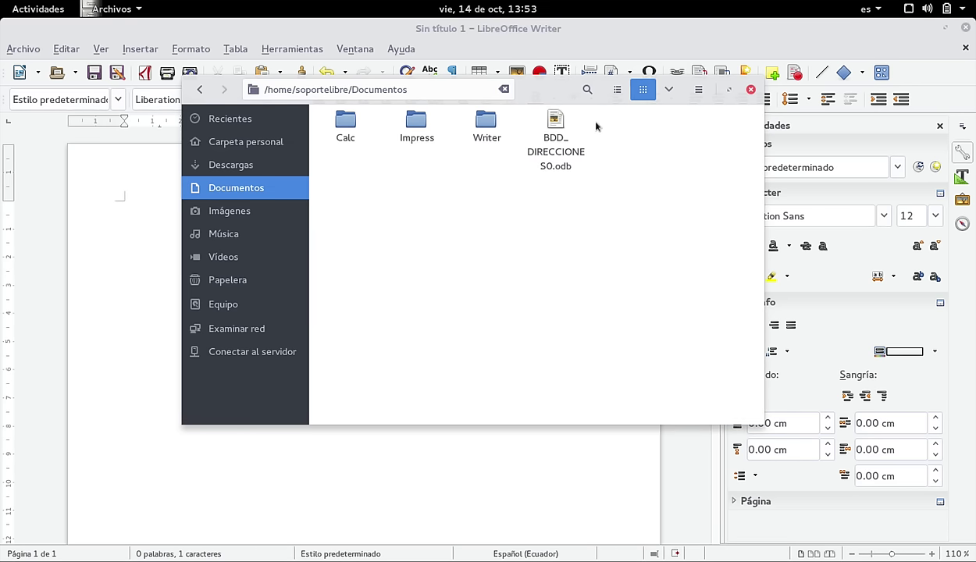
key(ctrl+x)
click(561, 168)
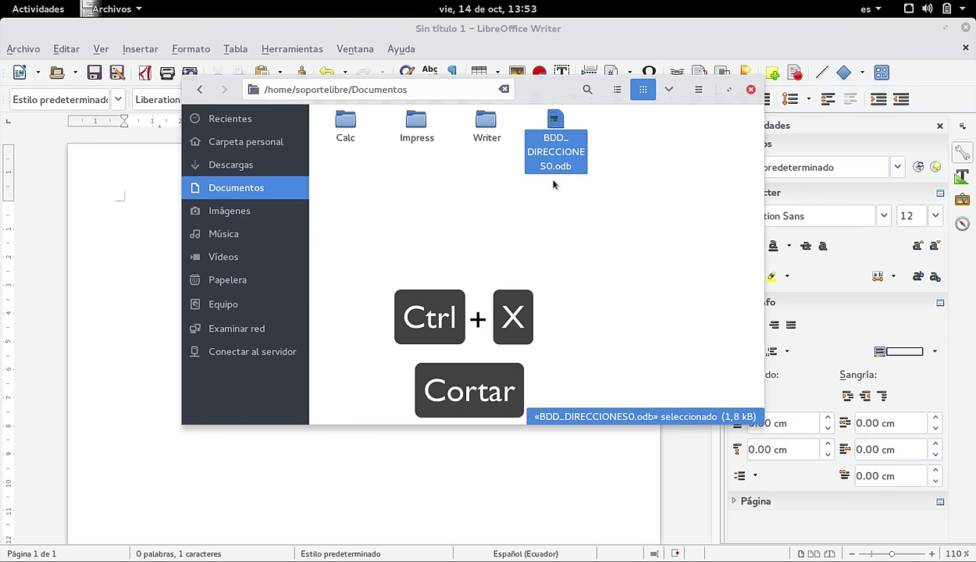
click(255, 235)
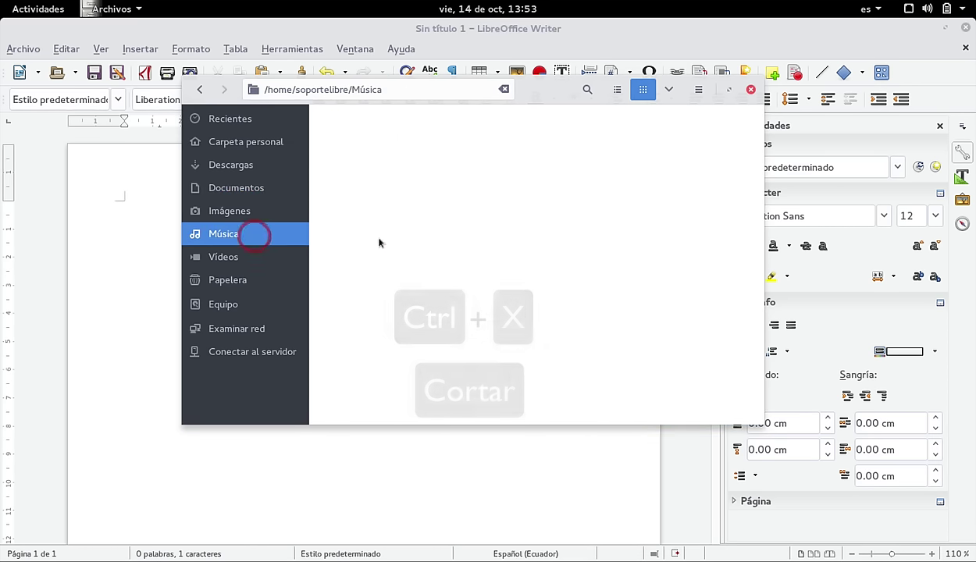
click(379, 242)
key(ctrl+v)
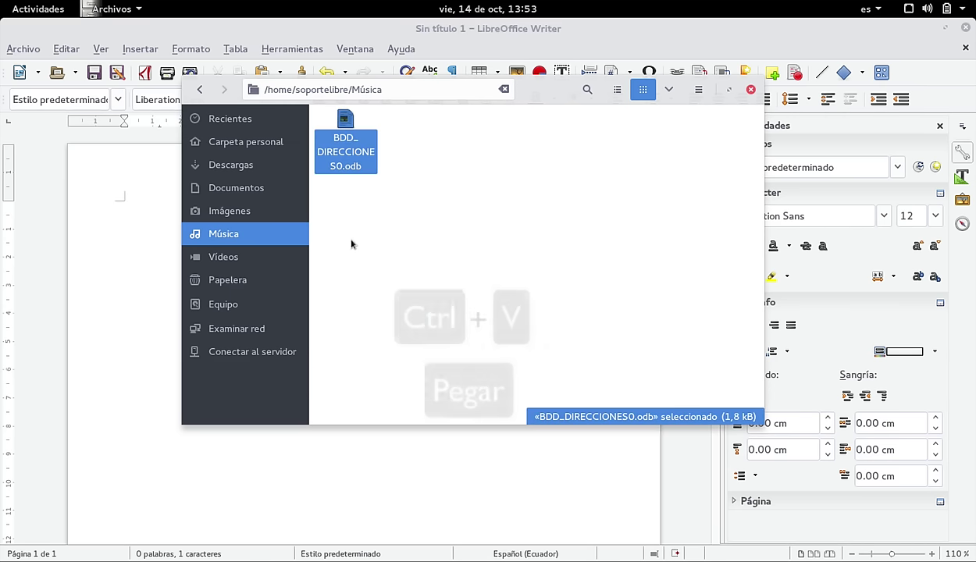
Deselect BDD_DIRECCIONES0.odb in the Música folder and close the file manager window
click(354, 242)
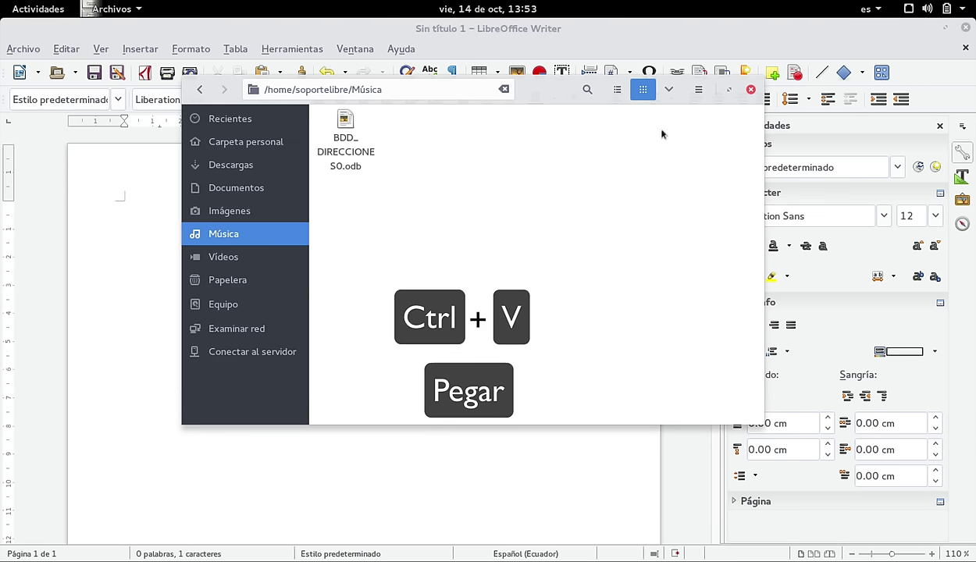
click(730, 89)
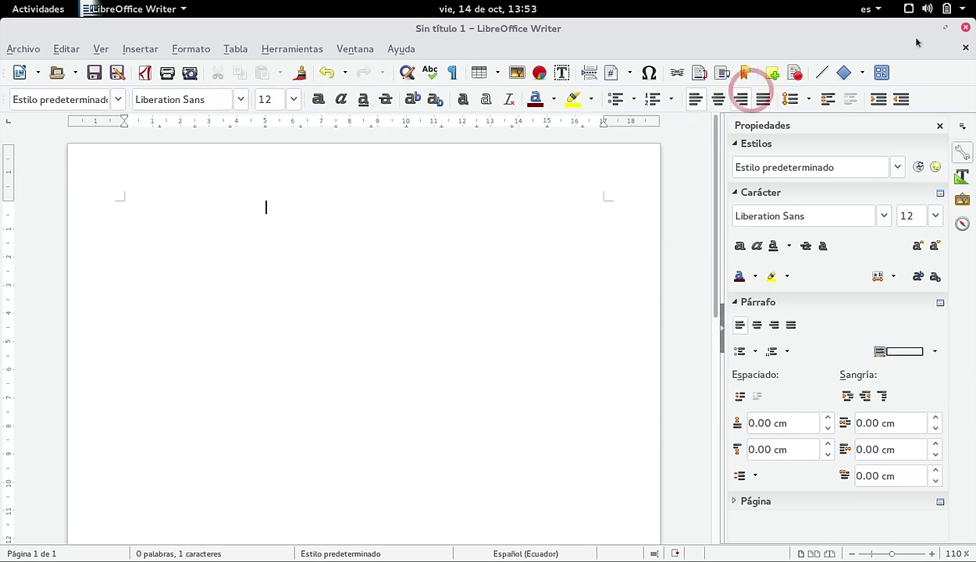
click(965, 27)
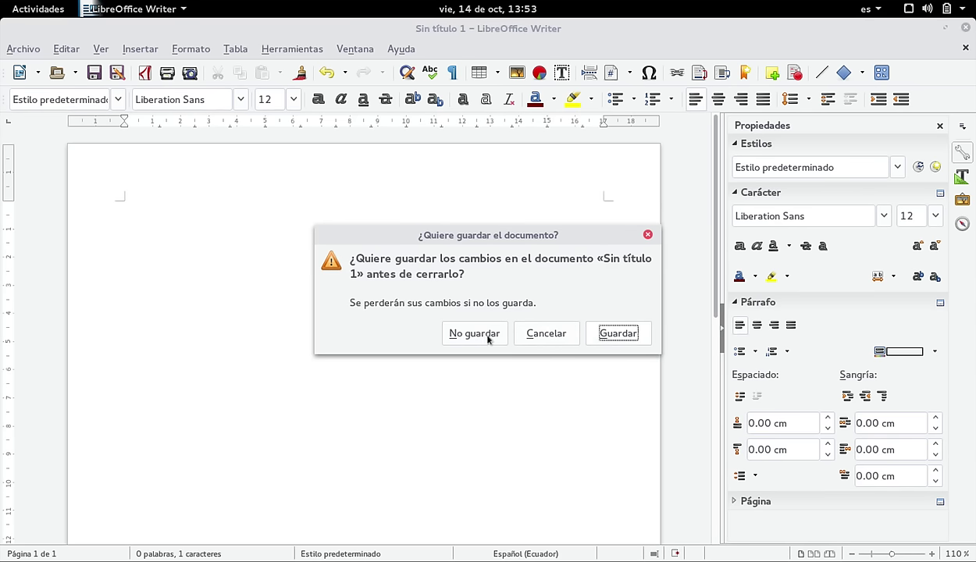
click(601, 338)
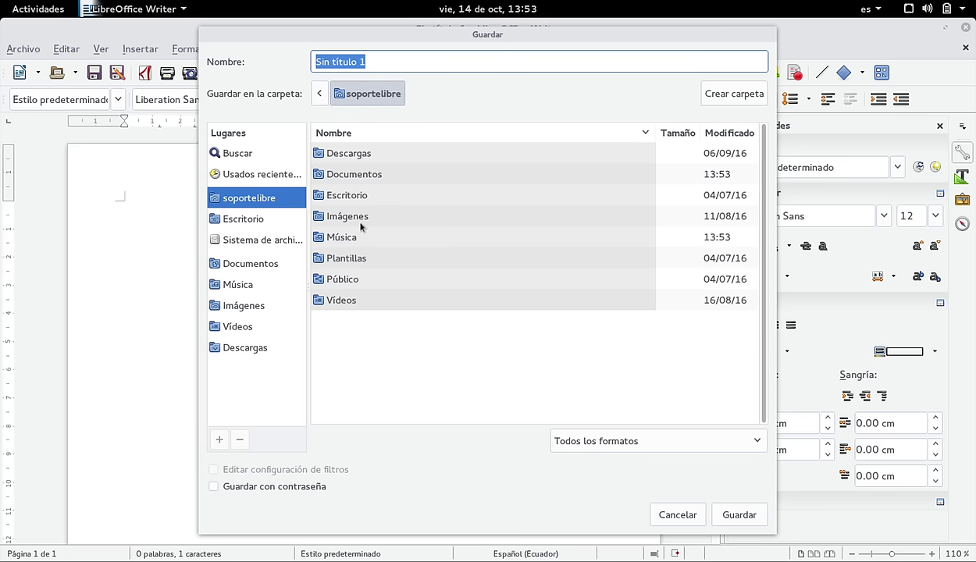
drag(308, 228, 379, 228)
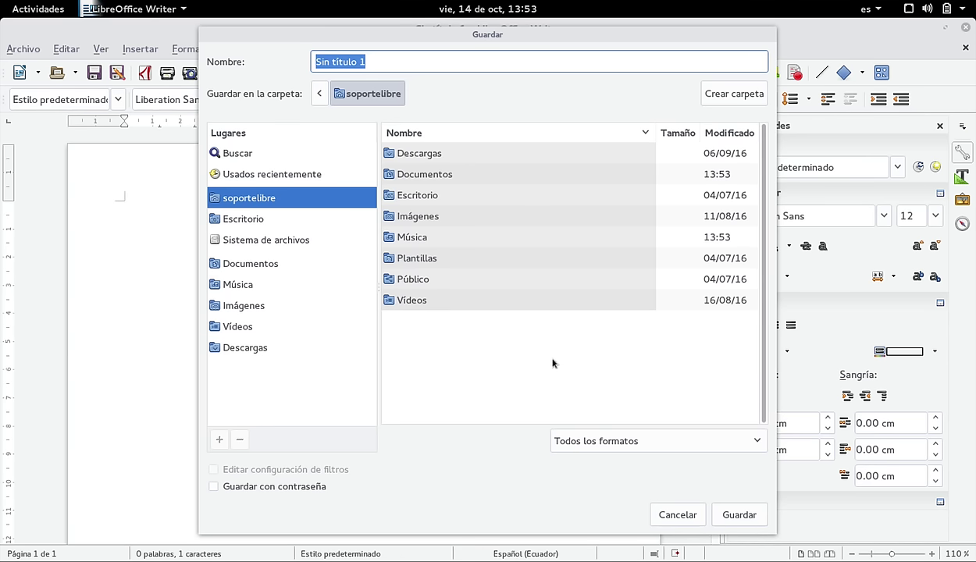
click(682, 510)
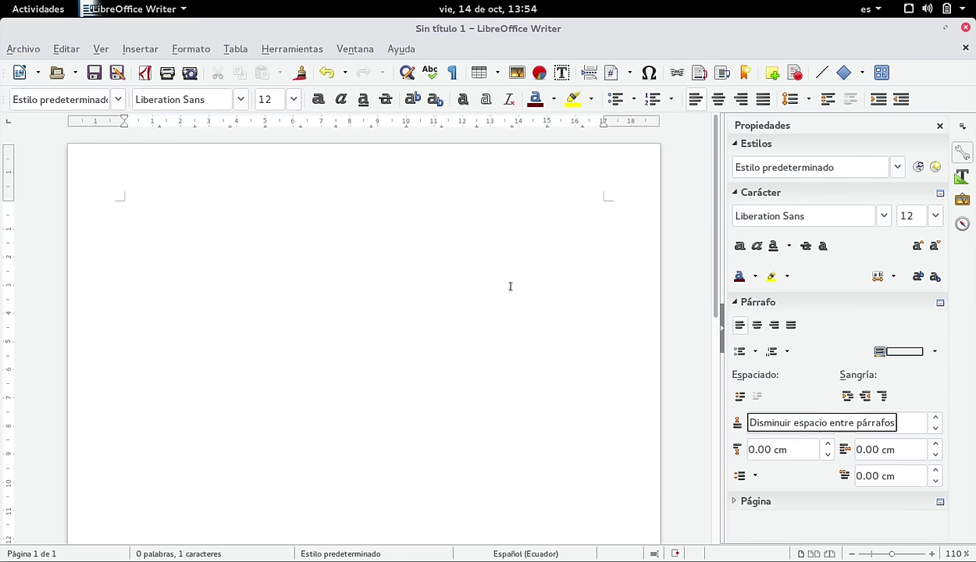
Close the untitled Writer document, discarding its changes
click(966, 27)
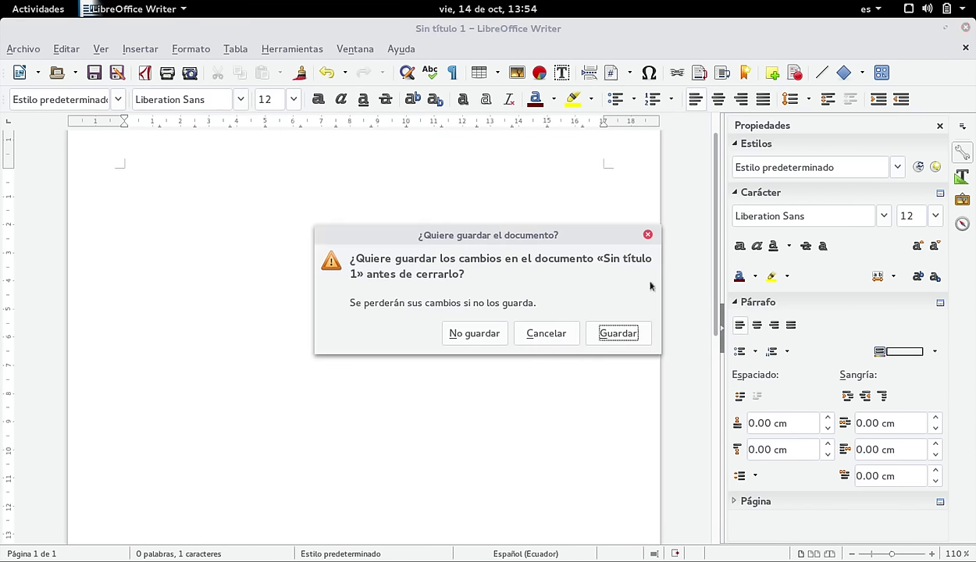
click(498, 337)
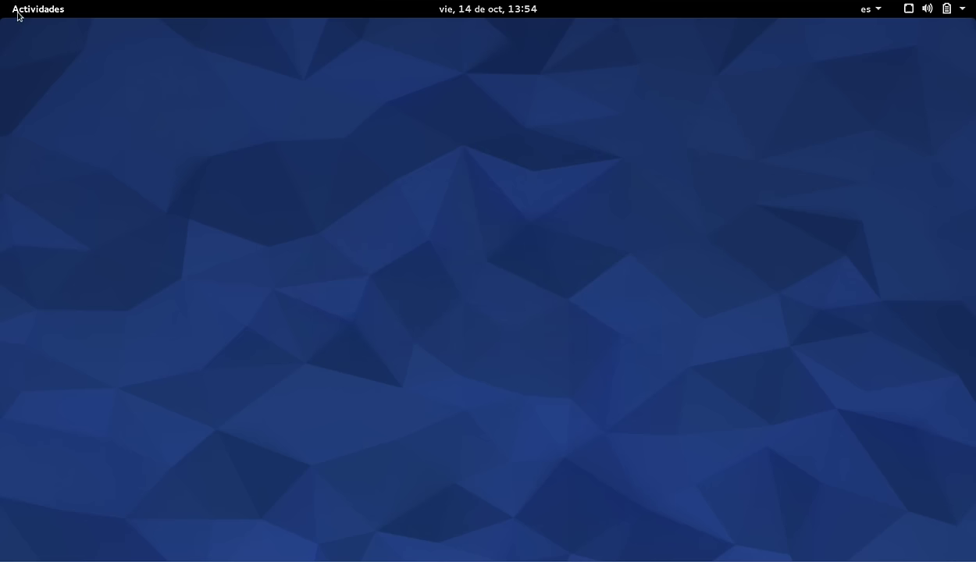
Show all installed applications from the activities overview and browse back and forth between the two pages of the grid
mouse_move(0, 0)
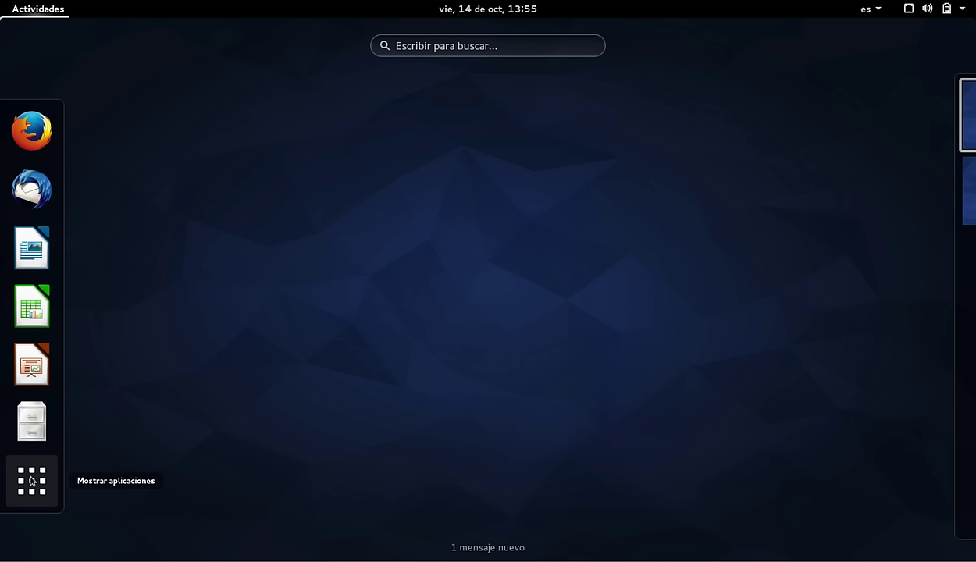
click(31, 481)
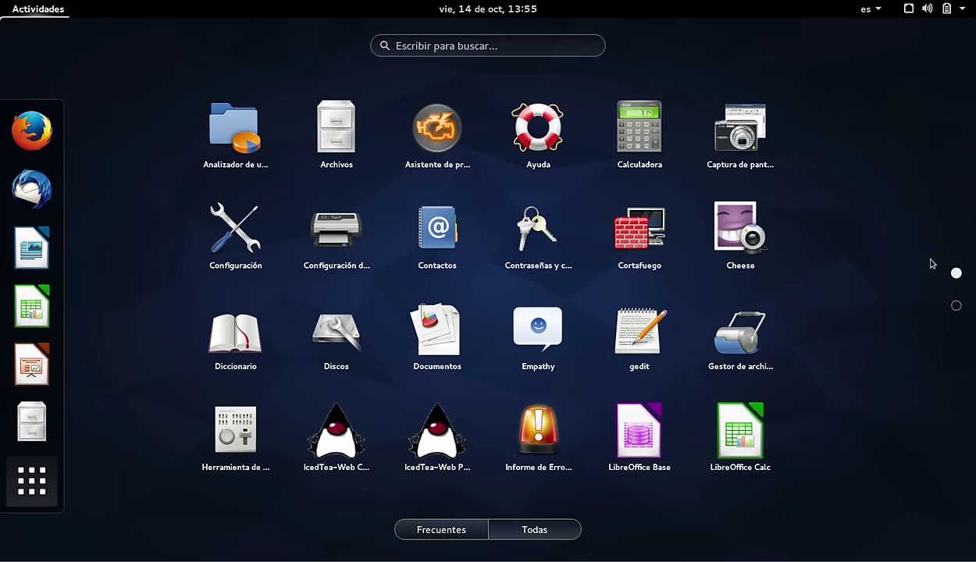
click(956, 306)
click(956, 273)
click(956, 306)
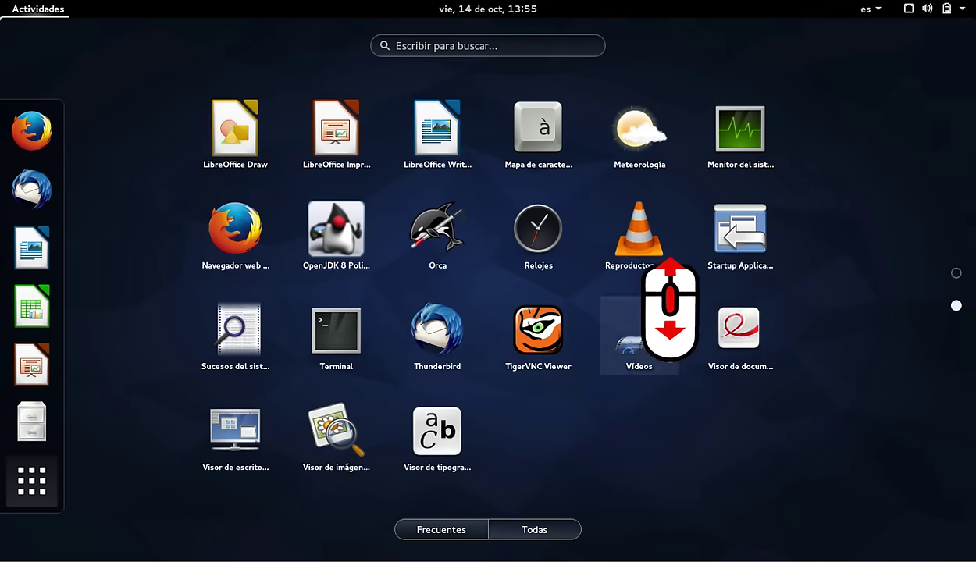
scroll(707, 288, up, 1)
scroll(723, 281, down, 1)
scroll(719, 277, up, 1)
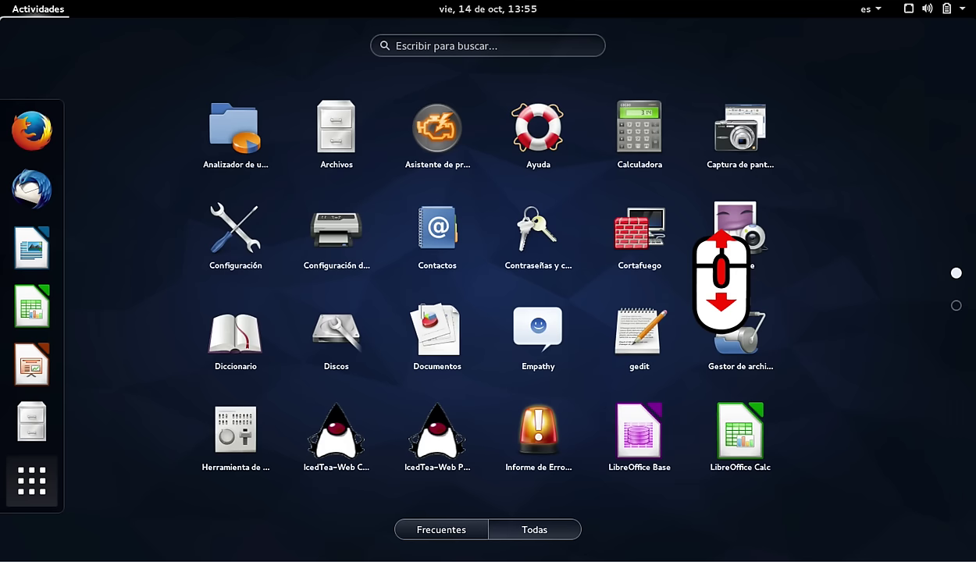
scroll(547, 406, down, 1)
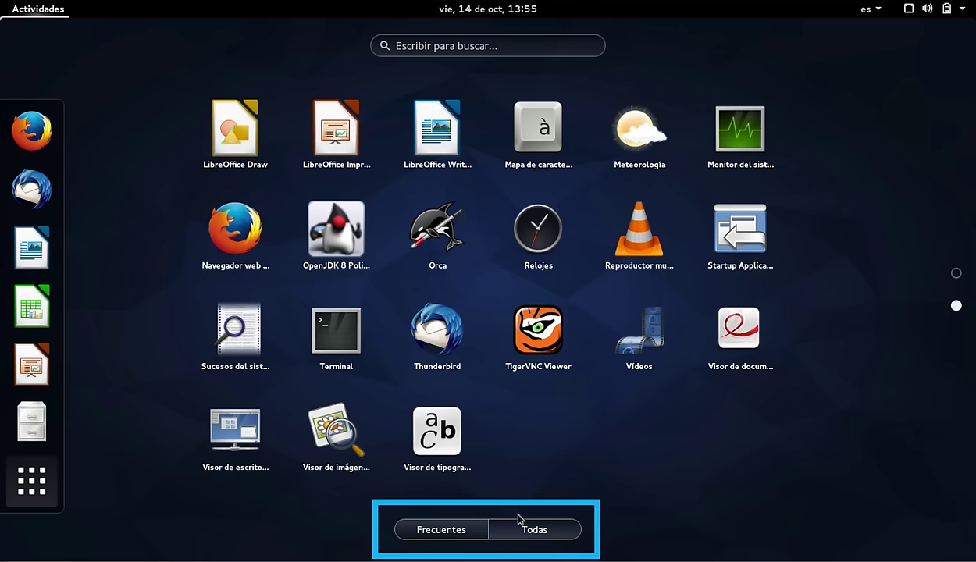
Switch the application grid to the frequently used applications and back to all, and return to the activities overview
click(467, 530)
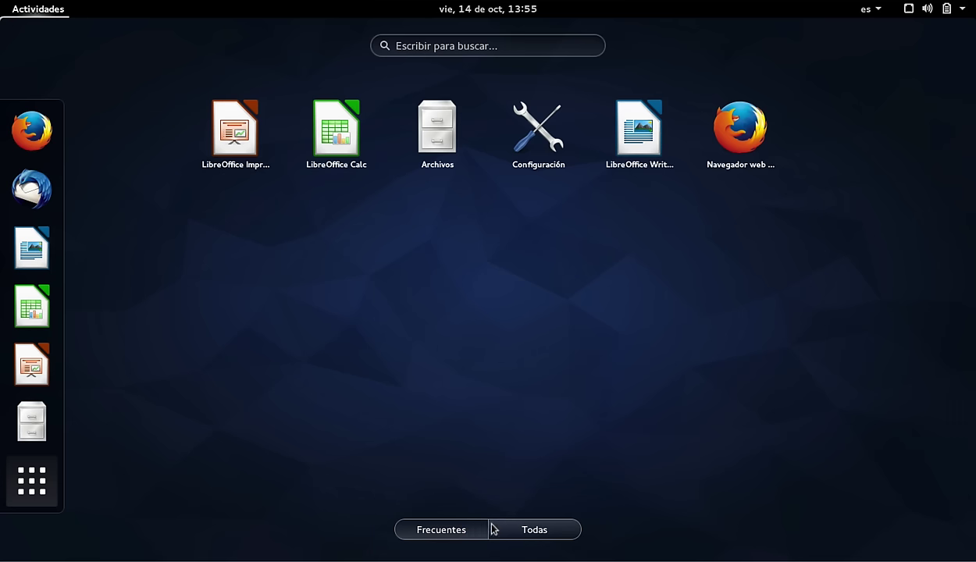
click(524, 531)
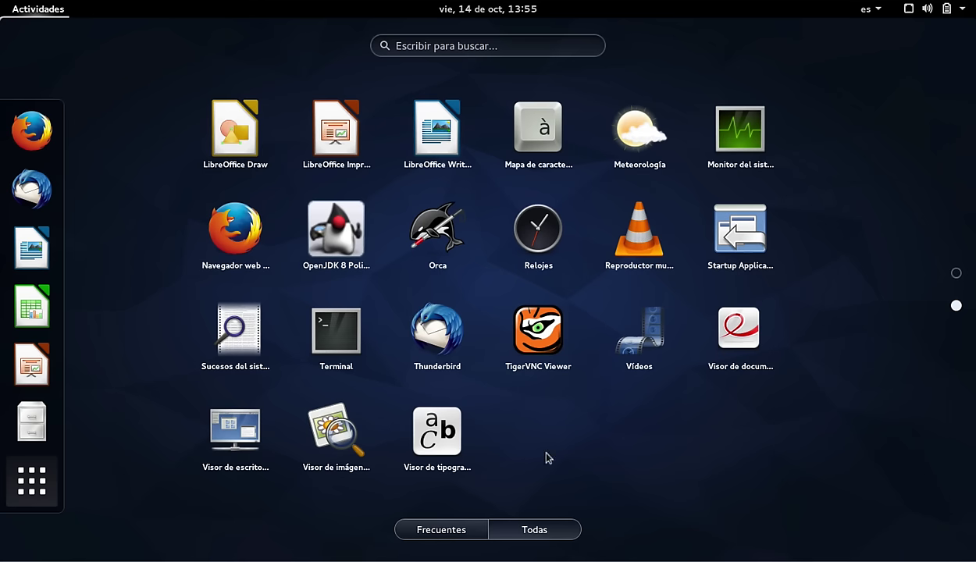
click(20, 12)
click(21, 12)
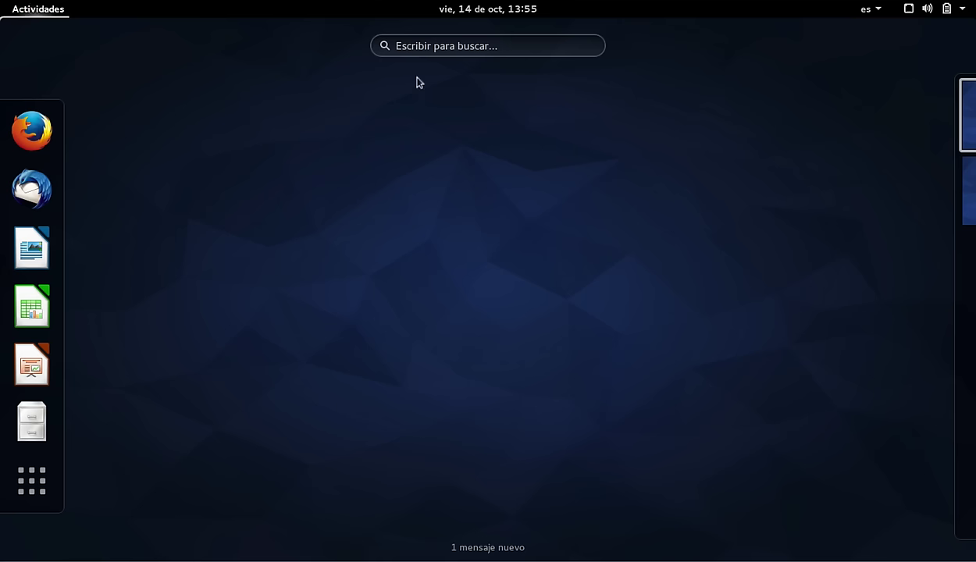
Search the activities overview for "libreoff" and clear the search
click(429, 52)
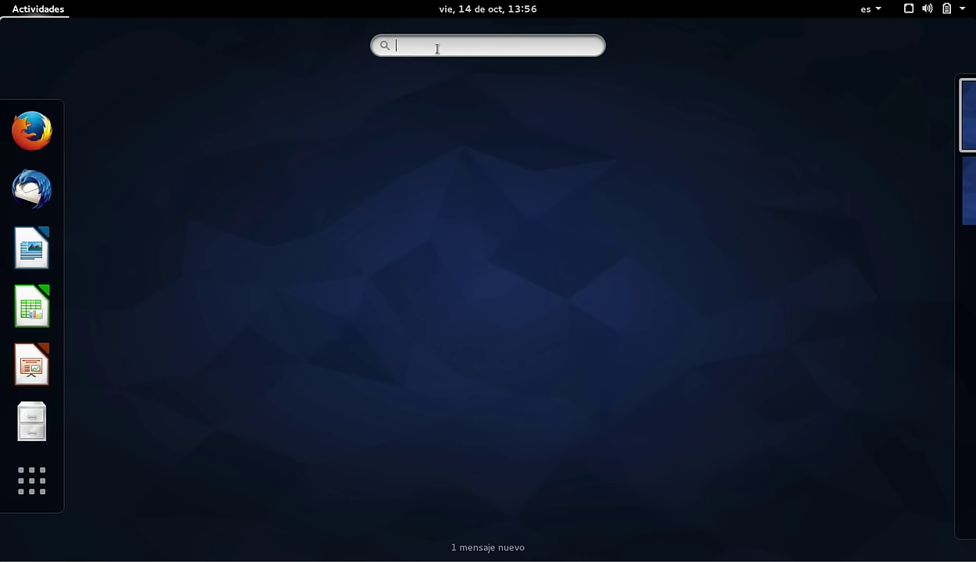
text(libre)
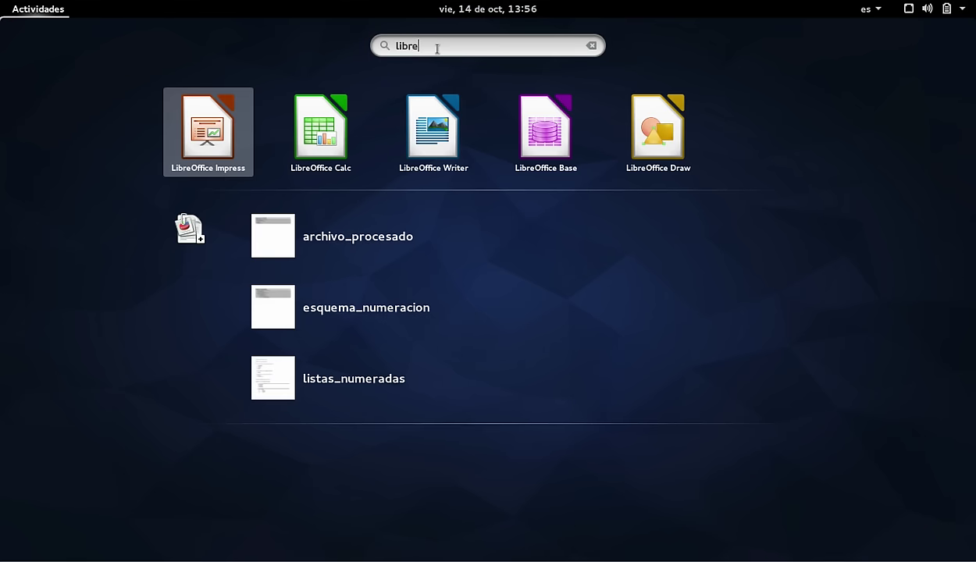
text(off)
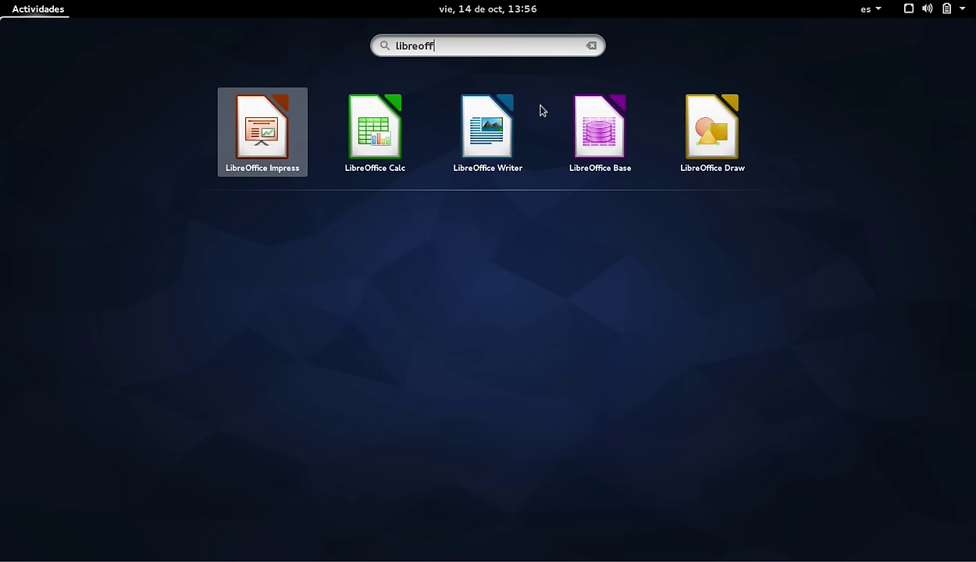
key(BackSpace)
text(ff)
key(Escape)
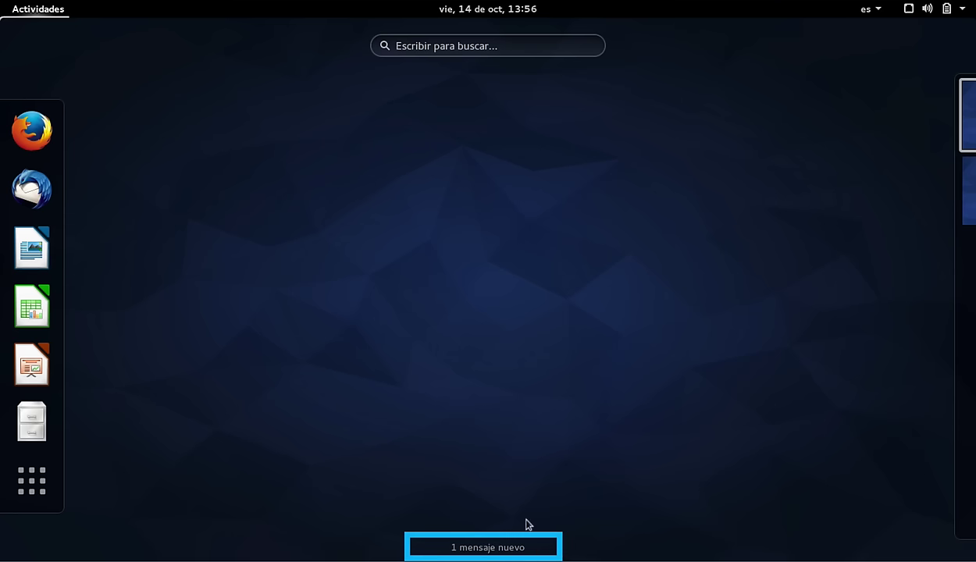
Open the message tray and display the pending notification
click(496, 548)
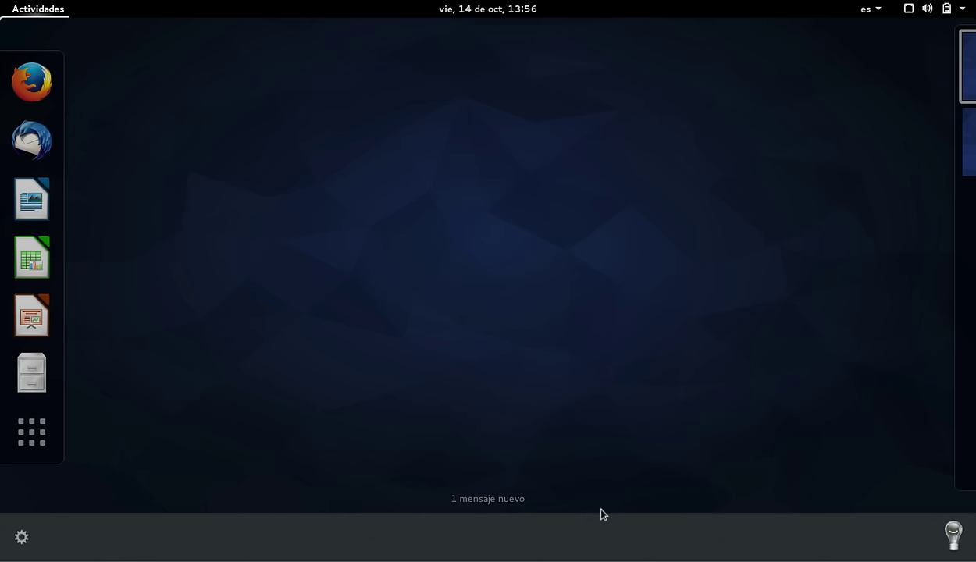
click(953, 533)
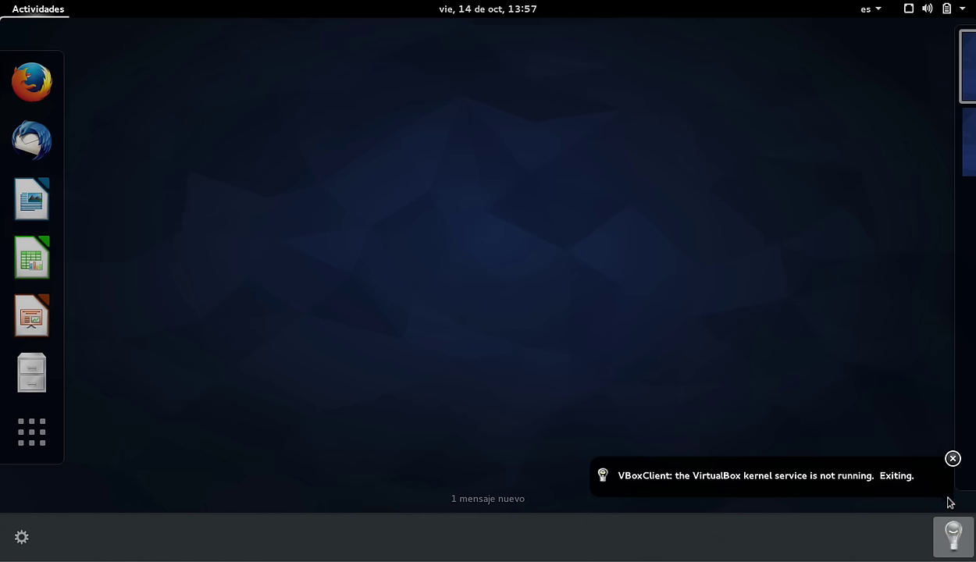